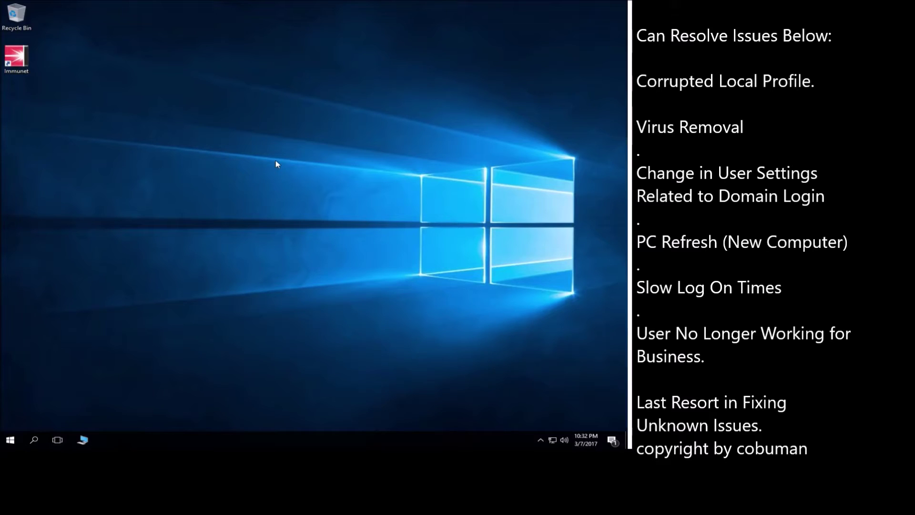
- Open the C: drive by searching for 'c:'
left_click(34, 439)
type("c:")
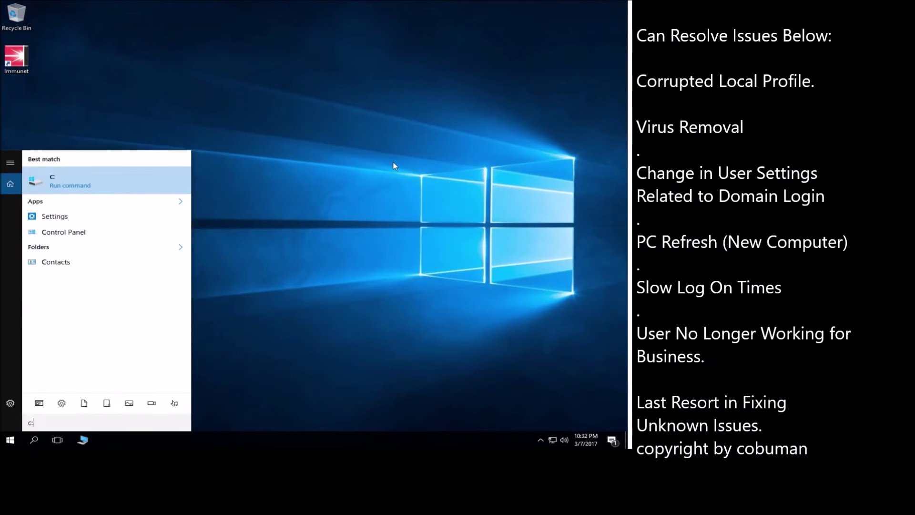
key("Return")
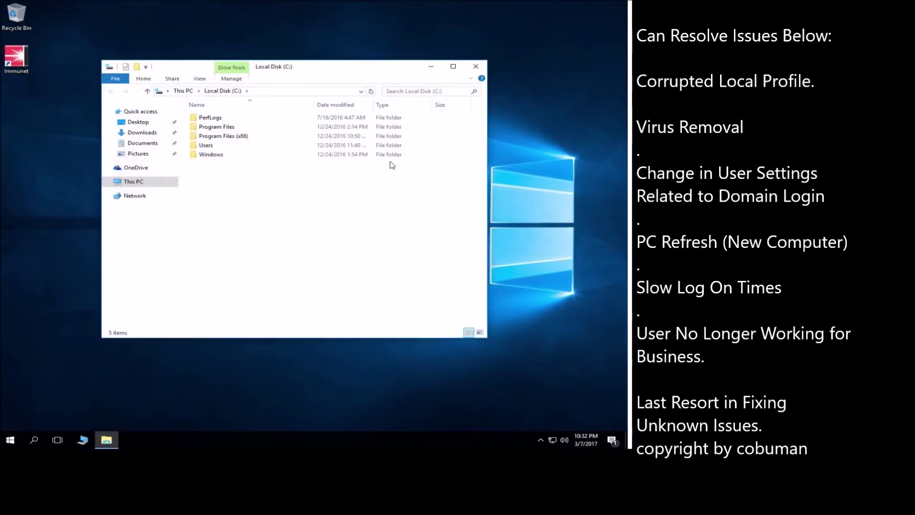
- Open C:\Users and then the user's profile folder
double_click(254, 147)
left_click(221, 91)
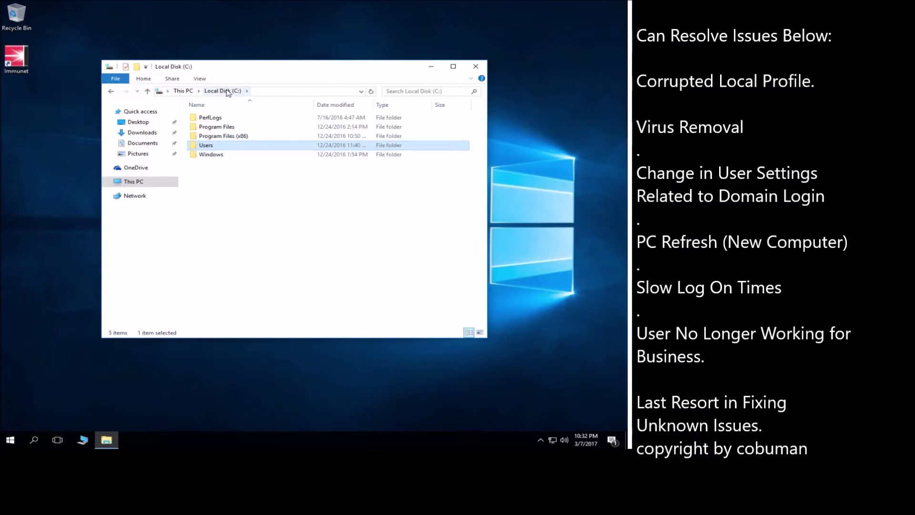
double_click(206, 147)
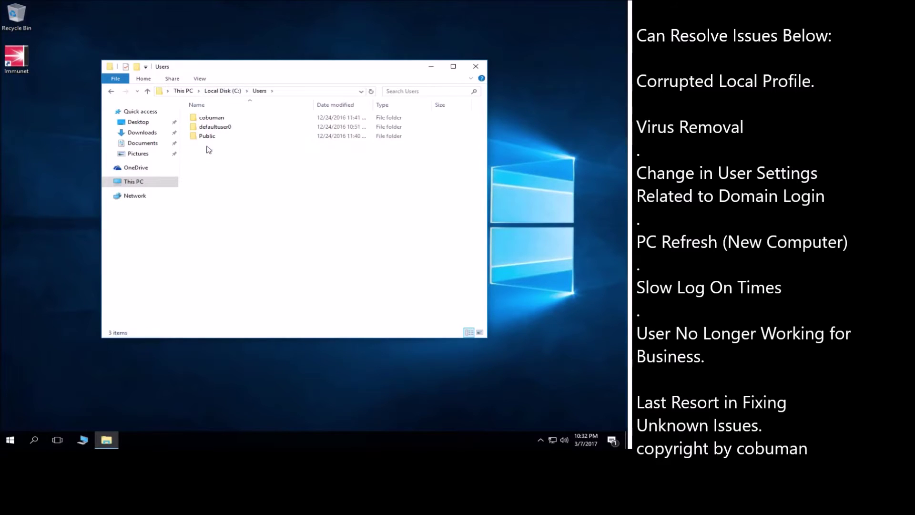
left_click(224, 119)
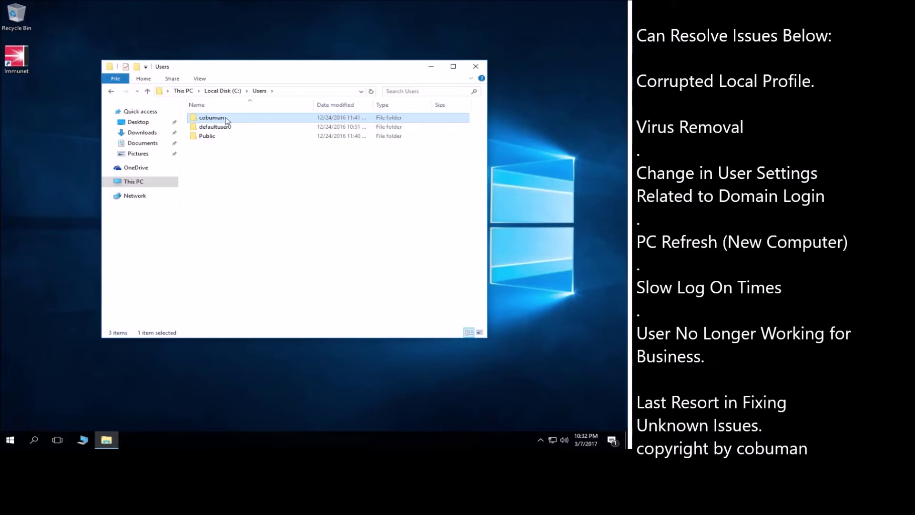
double_click(226, 121)
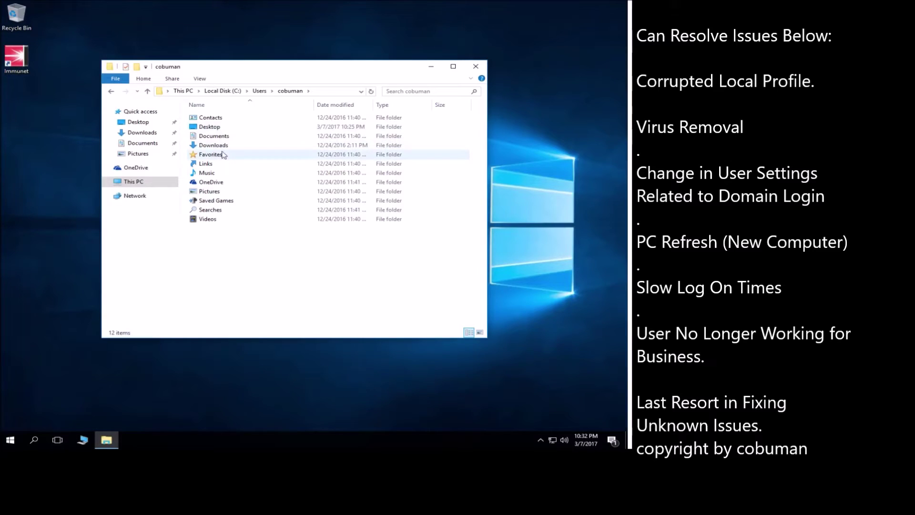
- Append 'appdata' to the profile path, open the Local folder, then return to the profile folder
left_click(327, 92)
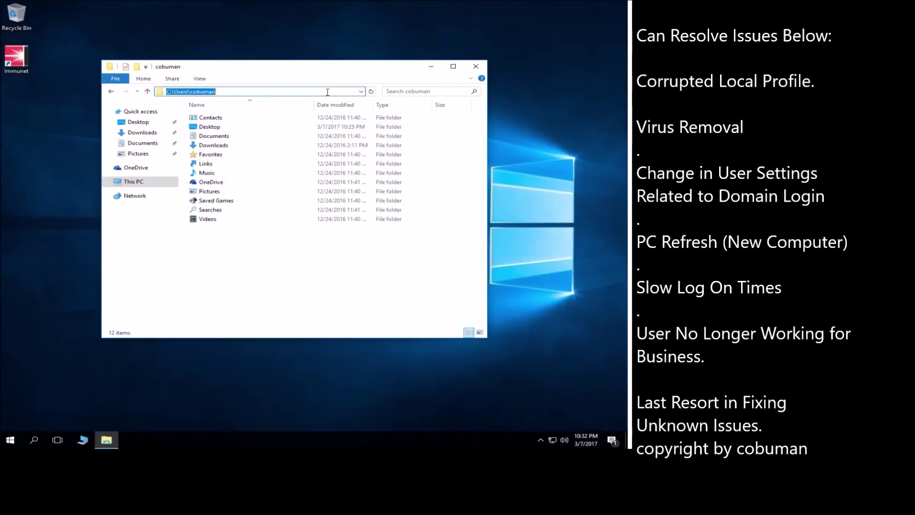
left_click(327, 92)
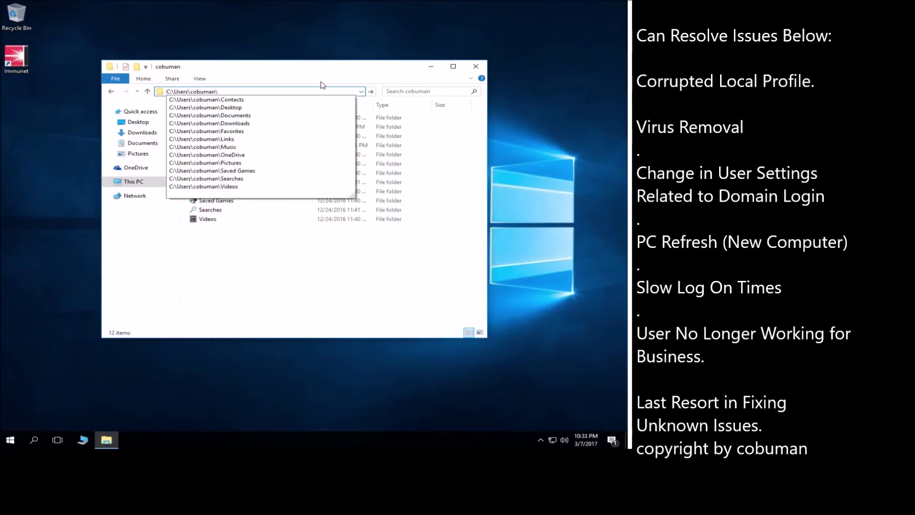
type("appdata")
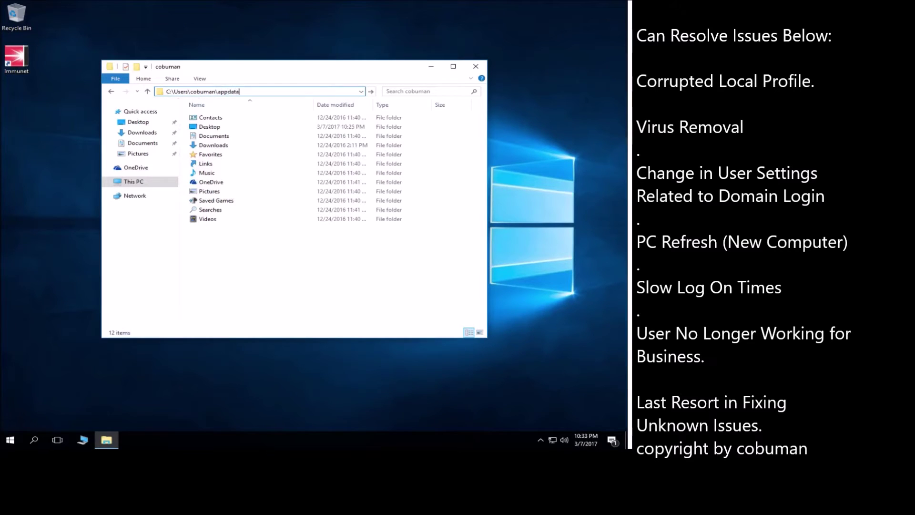
key("Return")
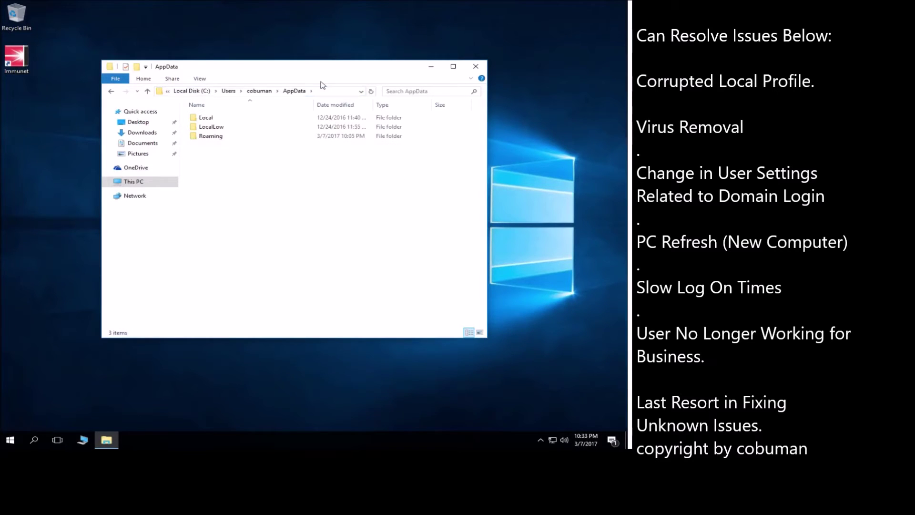
left_click(233, 121)
double_click(232, 120)
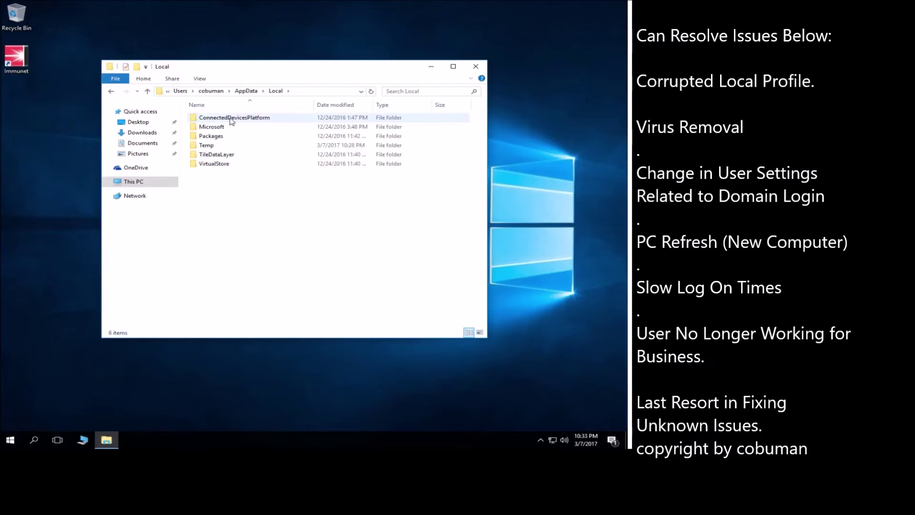
left_click(212, 92)
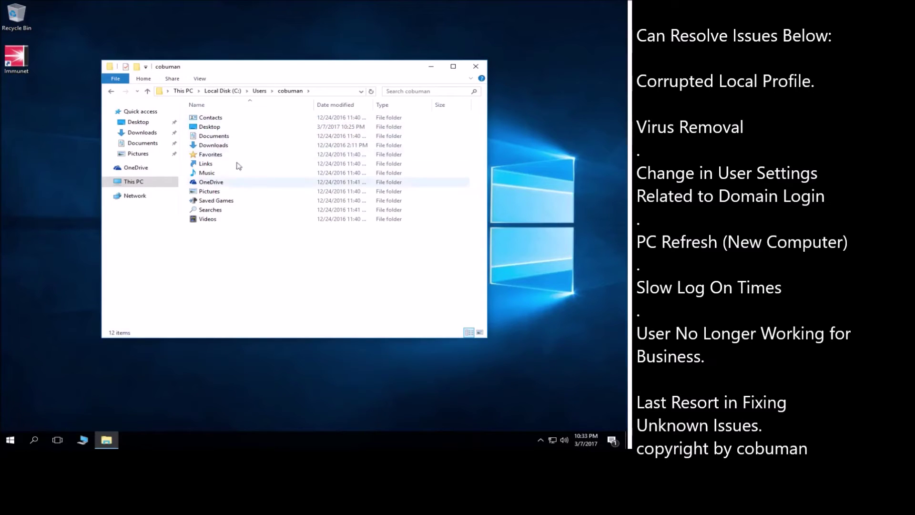
- Reopen the profile folder and check its Desktop and Favorites folders, returning each time
left_click(260, 90)
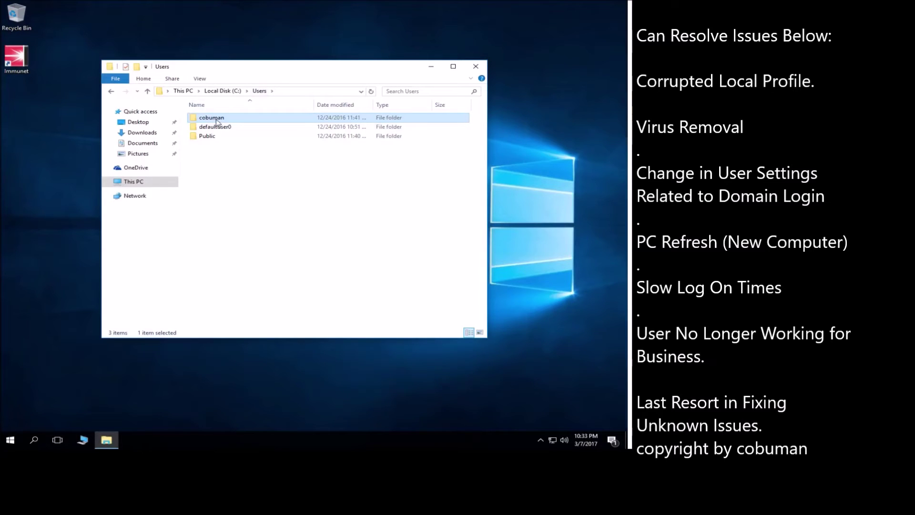
double_click(216, 120)
double_click(217, 127)
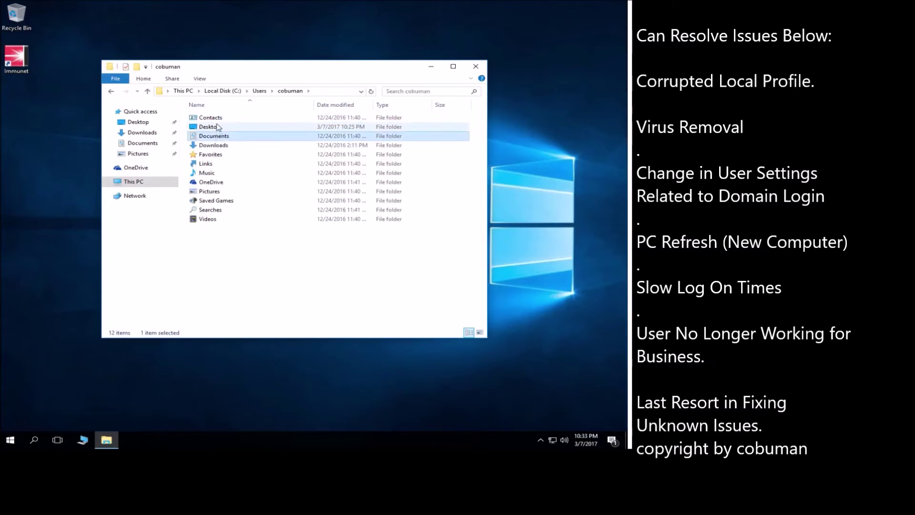
left_click(112, 92)
double_click(210, 154)
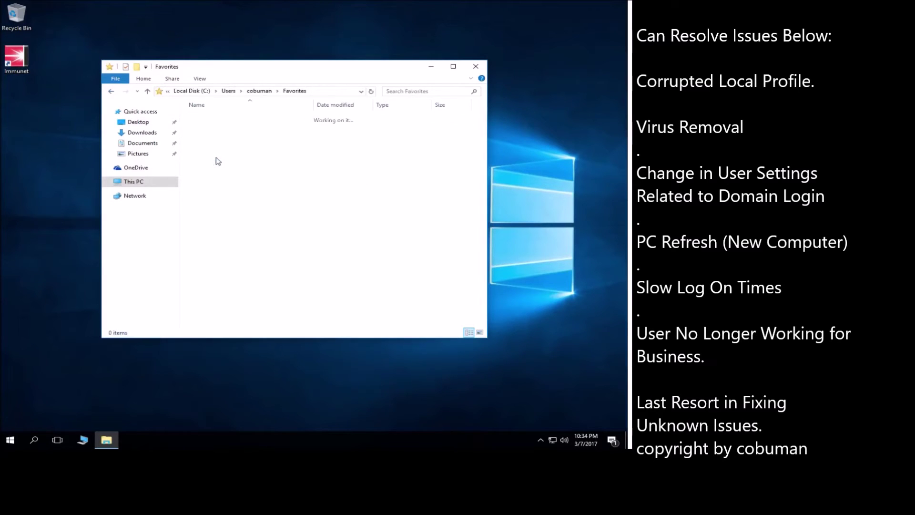
left_click(113, 92)
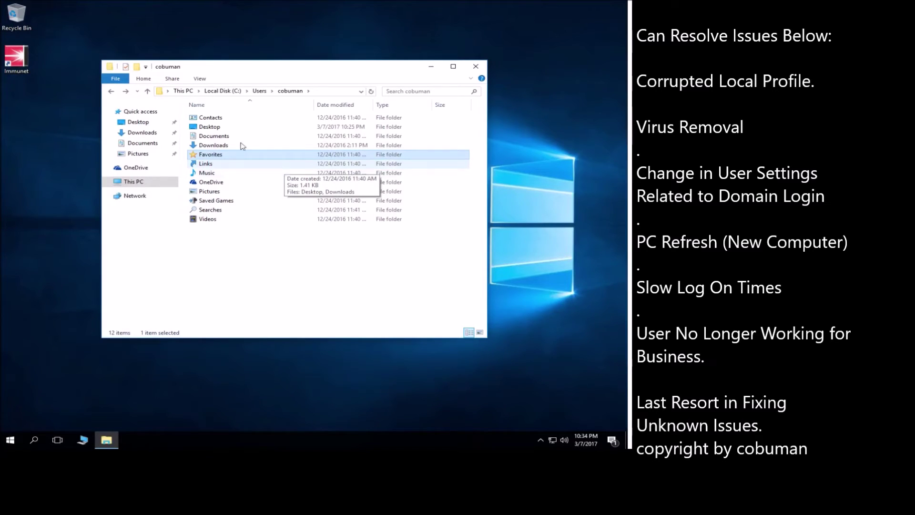
- Return to C:\Users and view the profile folder's options without deleting anything
left_click(259, 91)
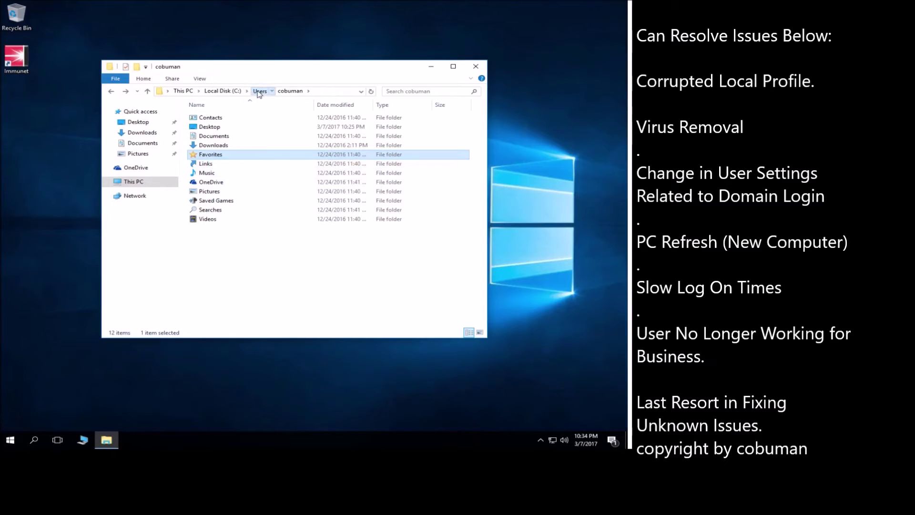
left_click(216, 91)
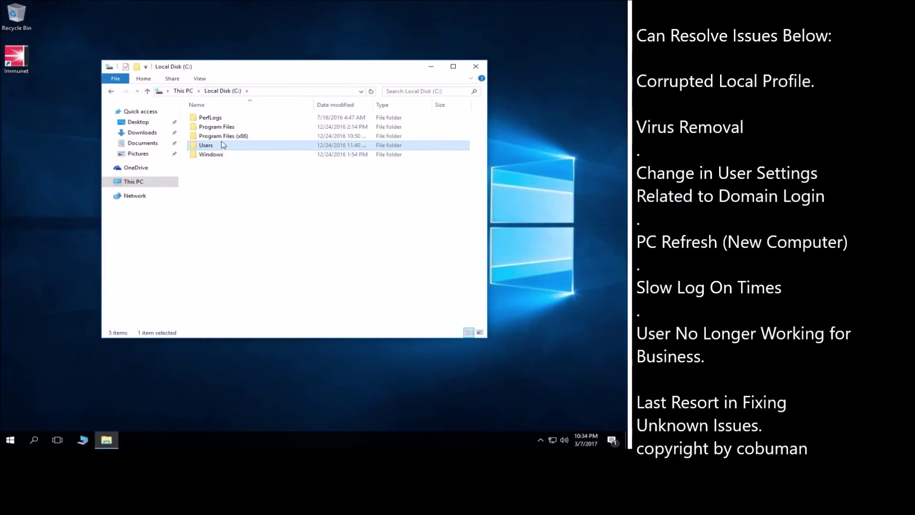
double_click(215, 148)
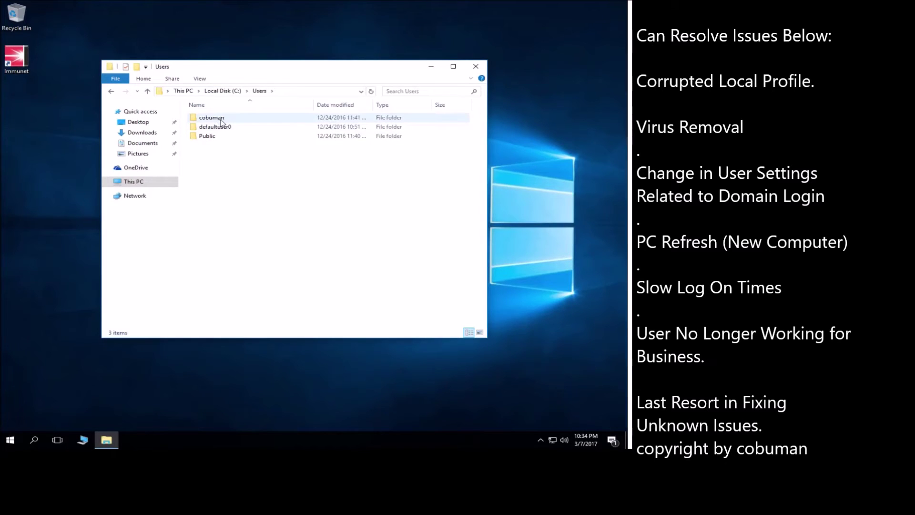
right_click(221, 120)
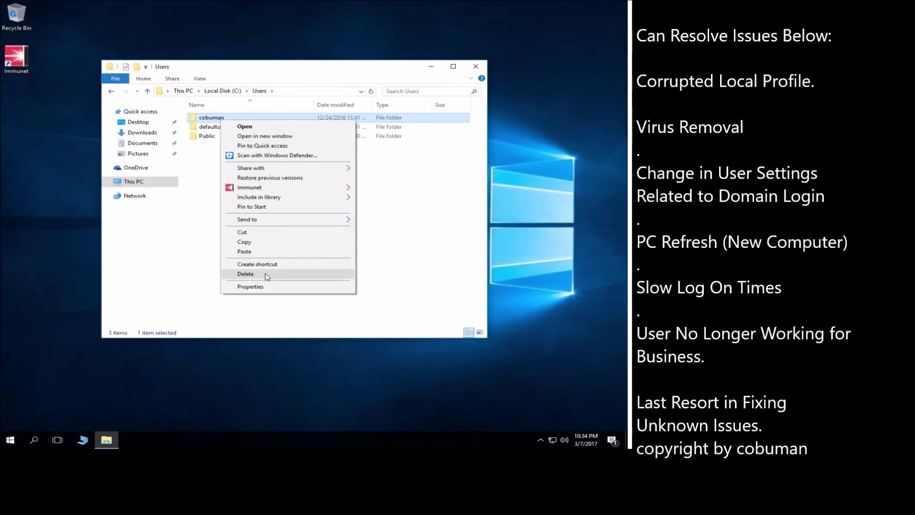
left_click(204, 204)
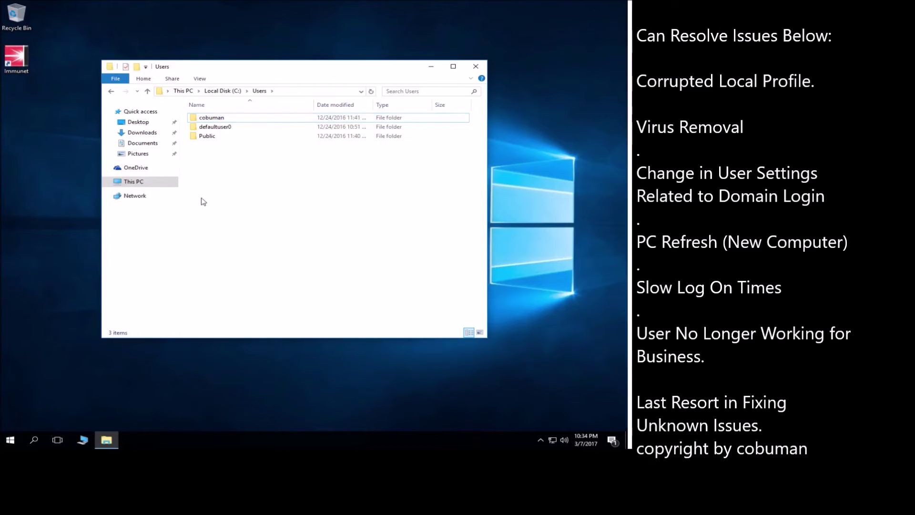
left_click(235, 118)
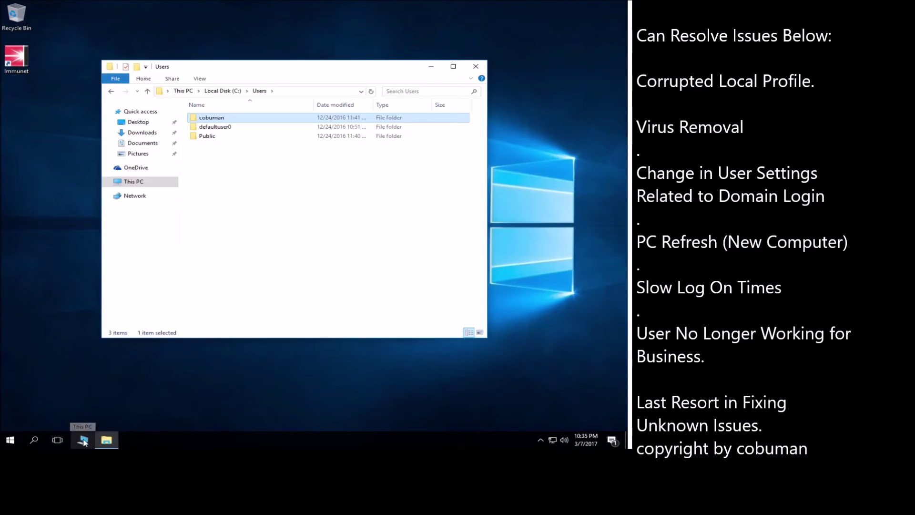
- Close the This PC and Users Explorer windows
left_click(83, 442)
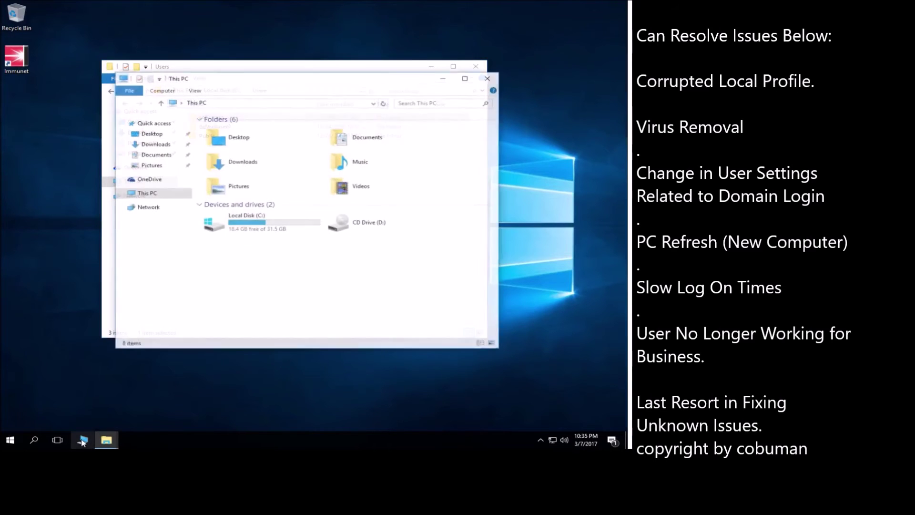
left_click(489, 77)
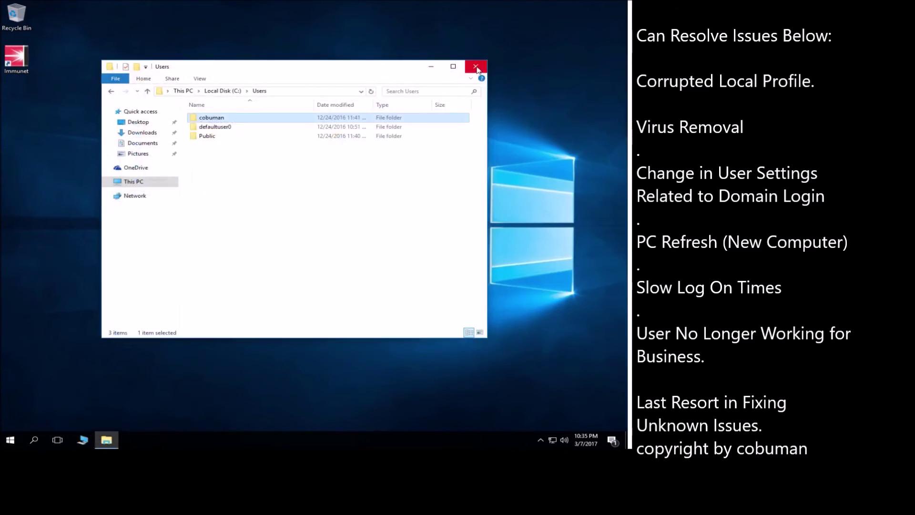
left_click(475, 66)
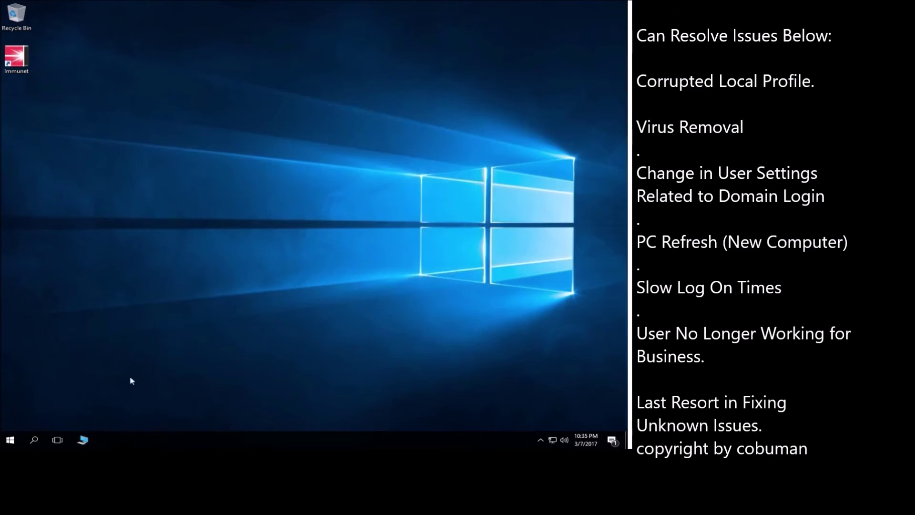
- Search Start for 'computer' and show the options for the This PC result
right_click(82, 440)
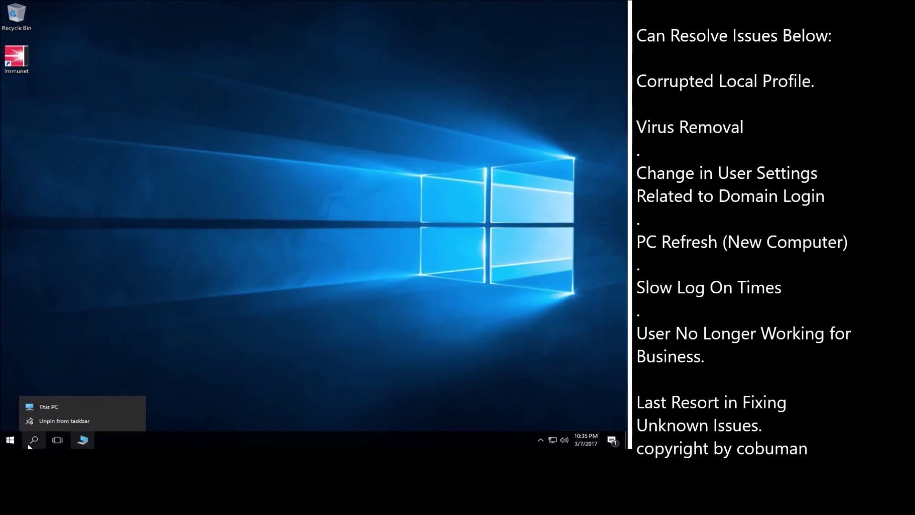
key("super+s")
type("com")
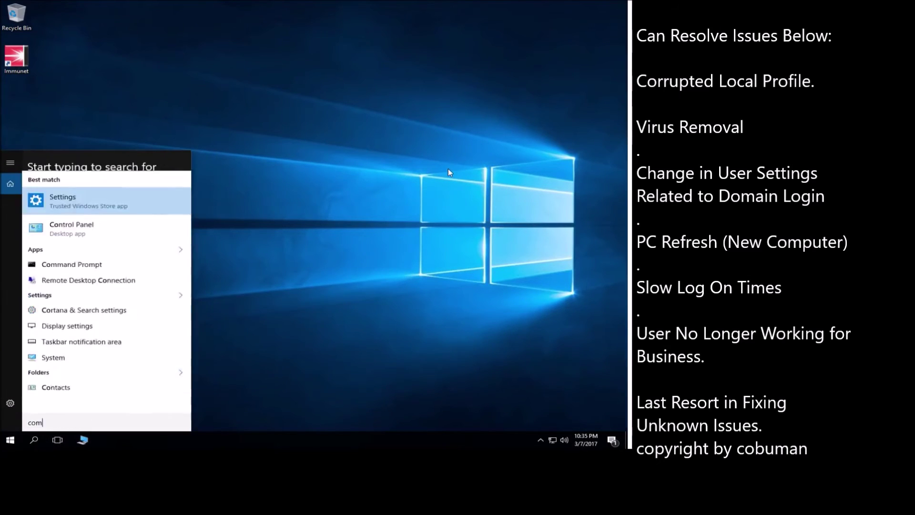
type("puter")
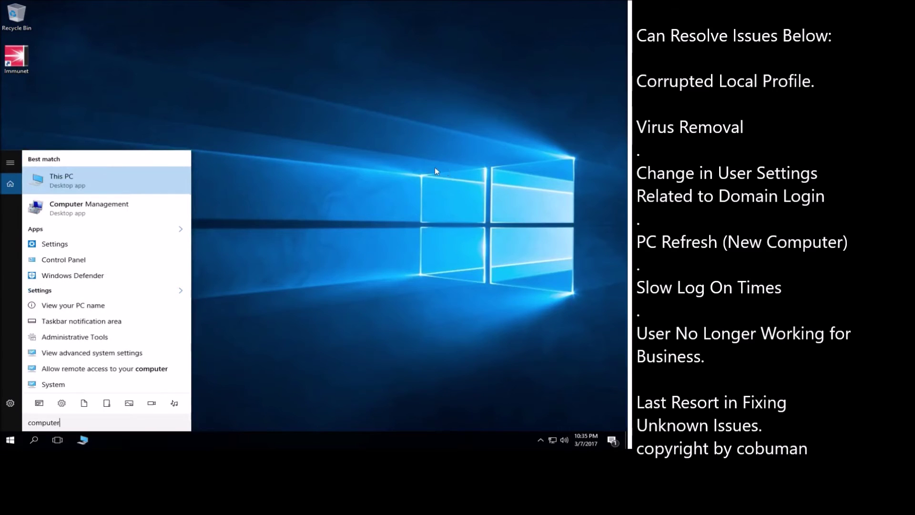
right_click(80, 186)
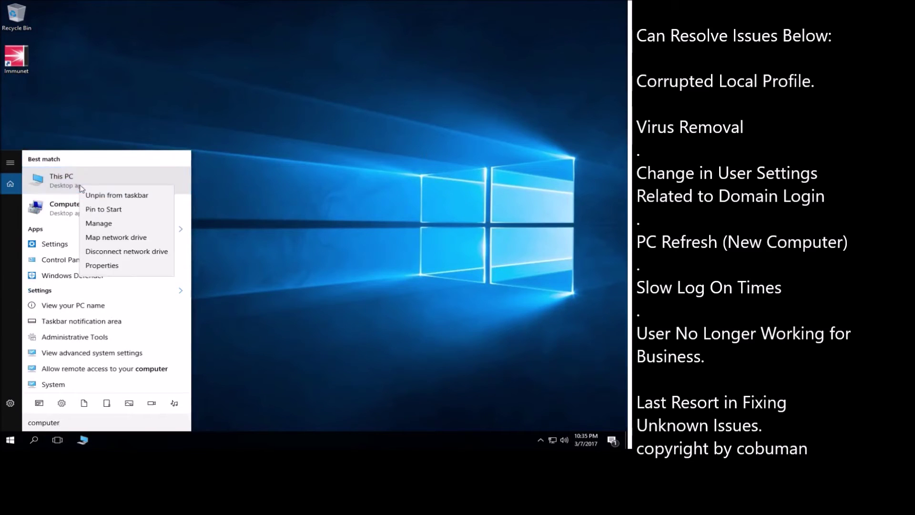
- Open This PC properties, then Advanced system settings, placing System Properties in front
left_click(109, 266)
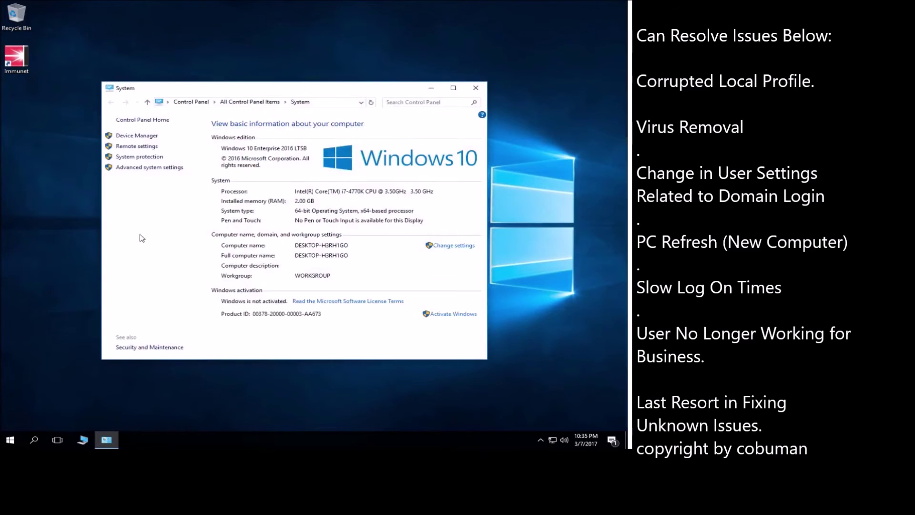
left_click(161, 167)
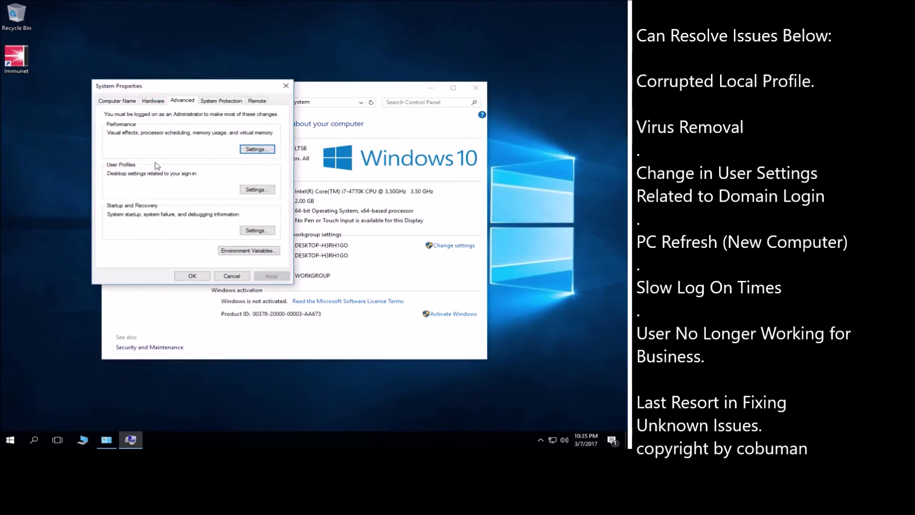
left_click_drag(351, 91, 418, 139)
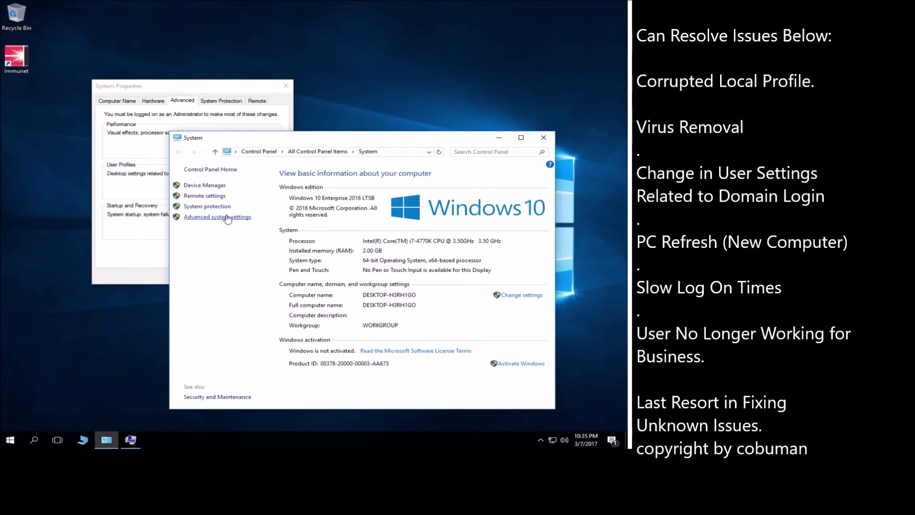
left_click(212, 84)
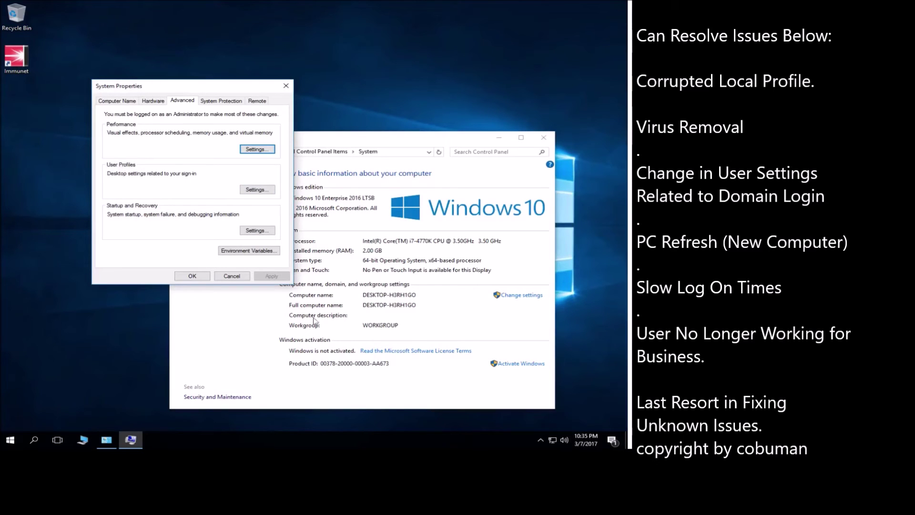
- Open C:\Users in a new Explorer window beside System Properties
left_click(84, 438)
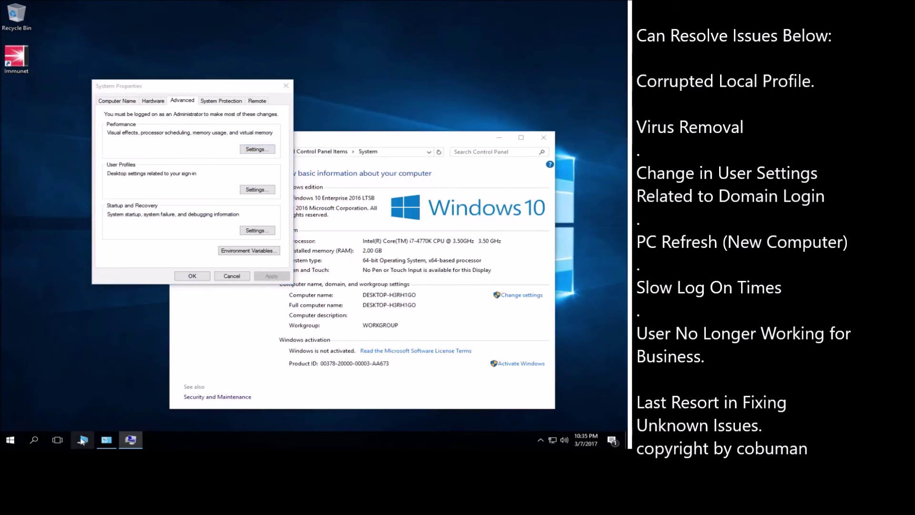
double_click(254, 214)
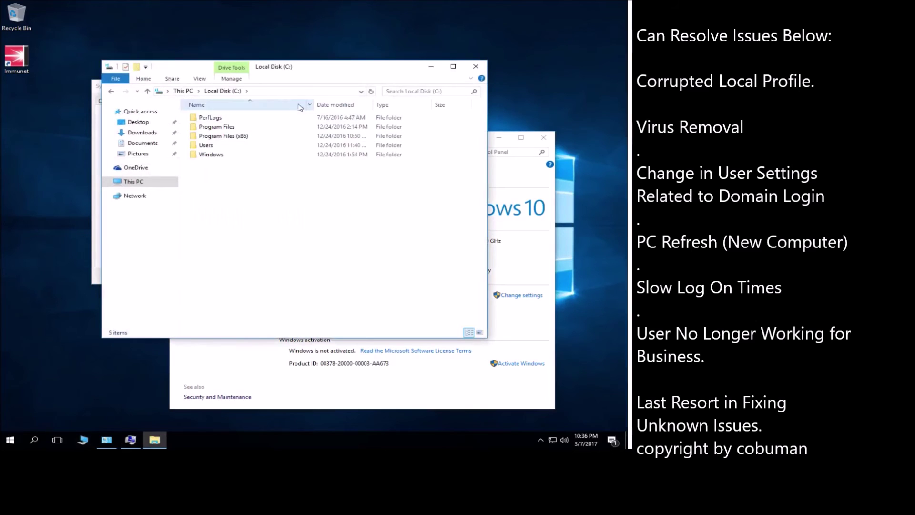
left_click_drag(313, 75, 408, 36)
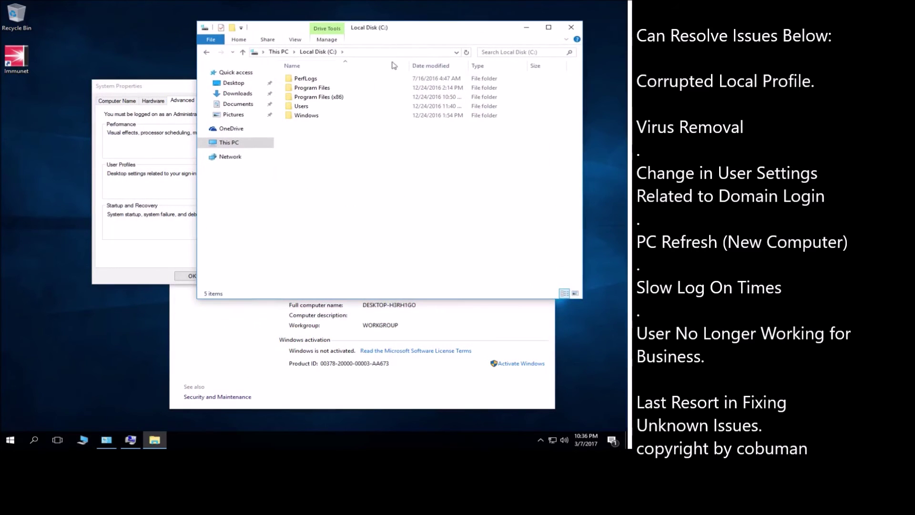
left_click(333, 107)
double_click(334, 107)
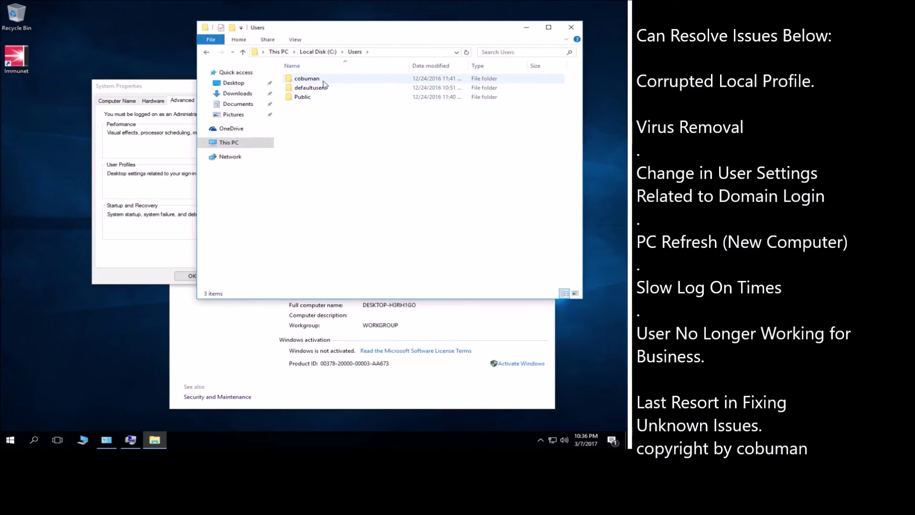
left_click_drag(150, 91, 58, 185)
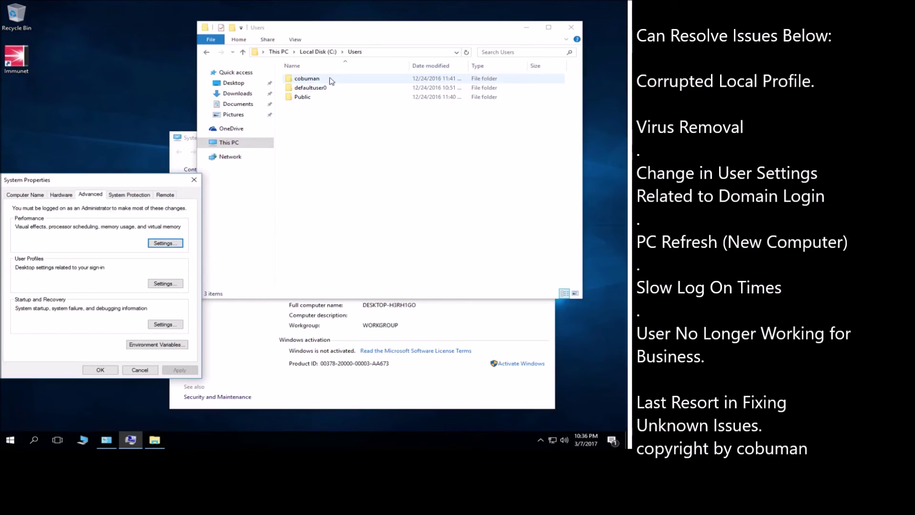
- Inspect the main user's, defaultuser0 and Public folders, briefly opening defaultuser0
left_click(331, 80)
left_click(329, 88)
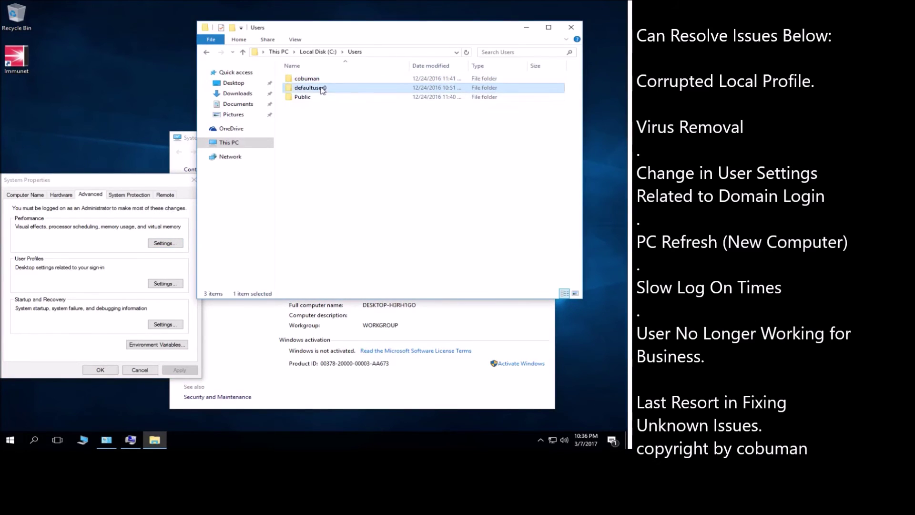
left_click(327, 79)
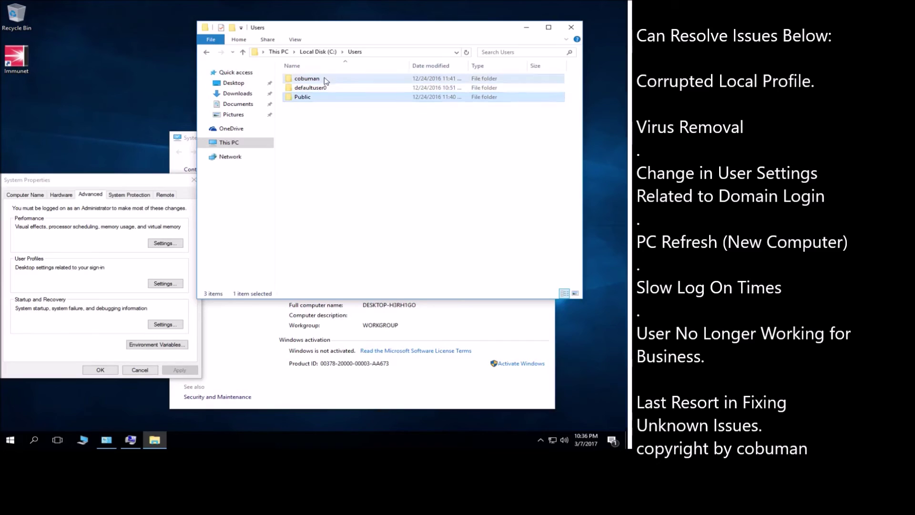
left_click(320, 88)
left_click(318, 95)
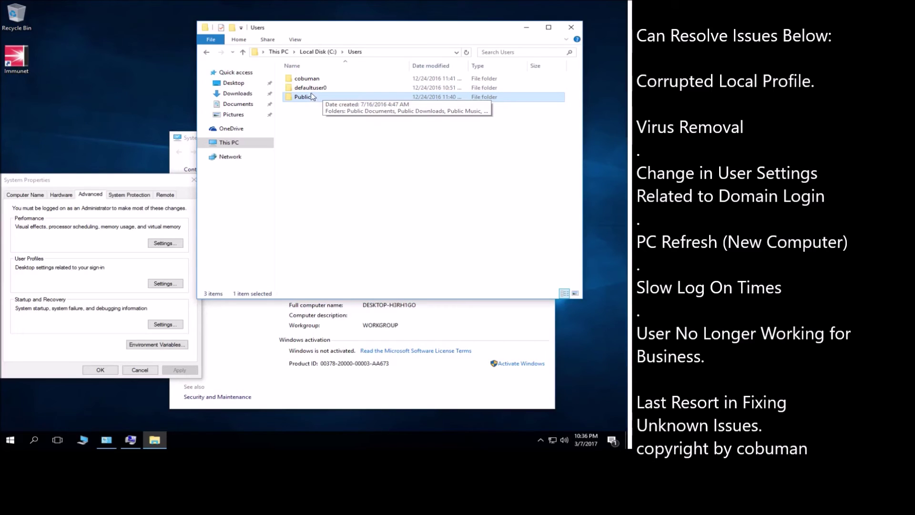
left_click(315, 87)
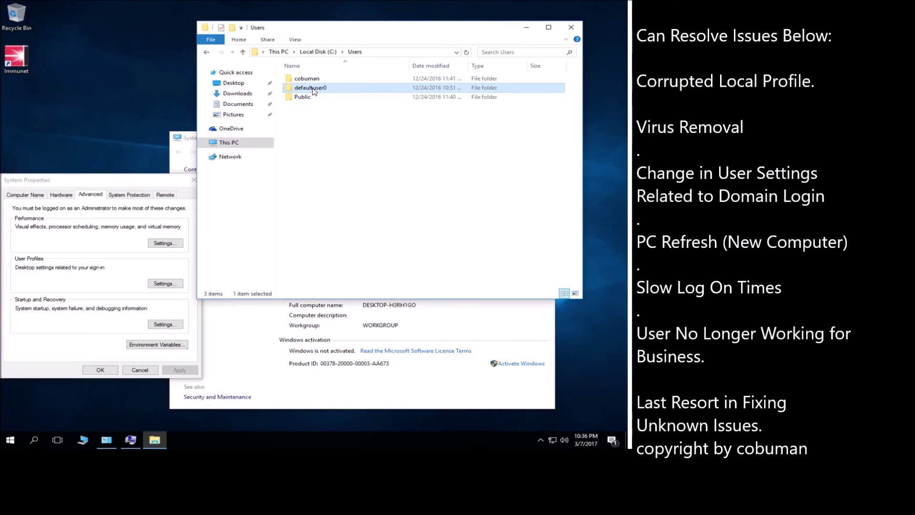
double_click(313, 89)
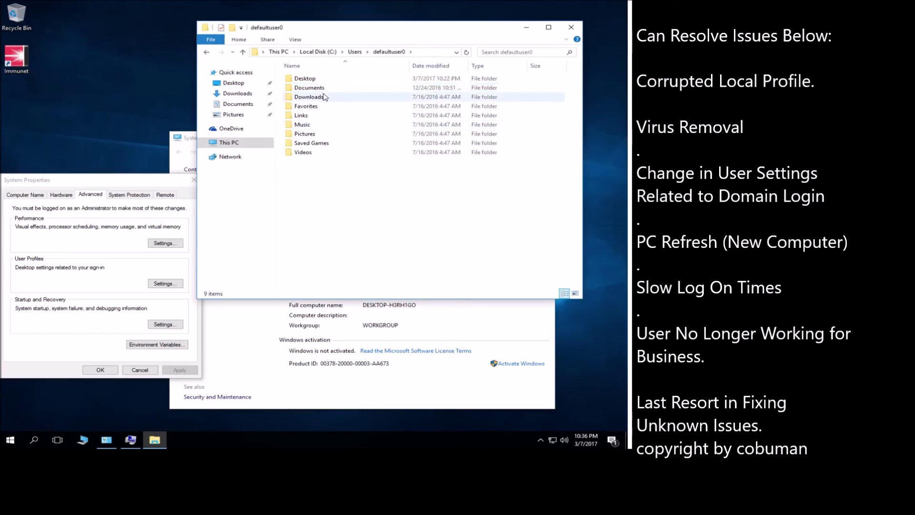
left_click(356, 52)
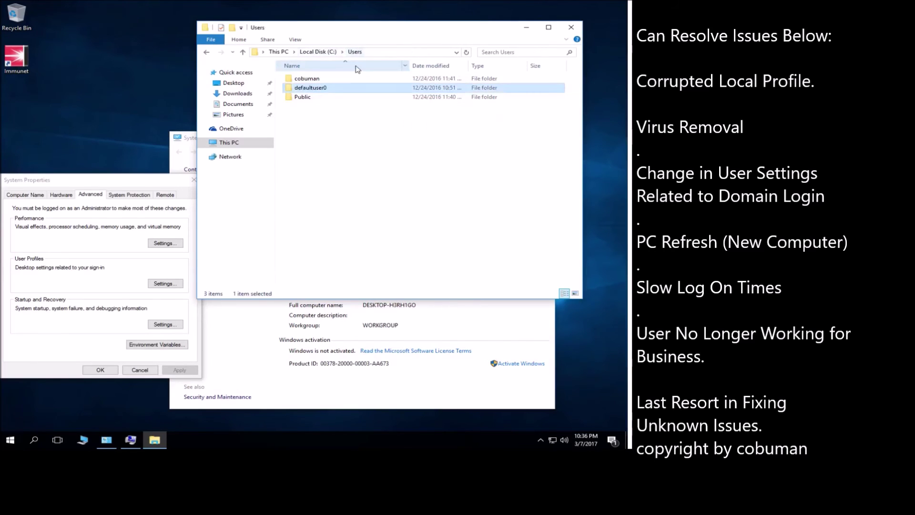
left_click(320, 78)
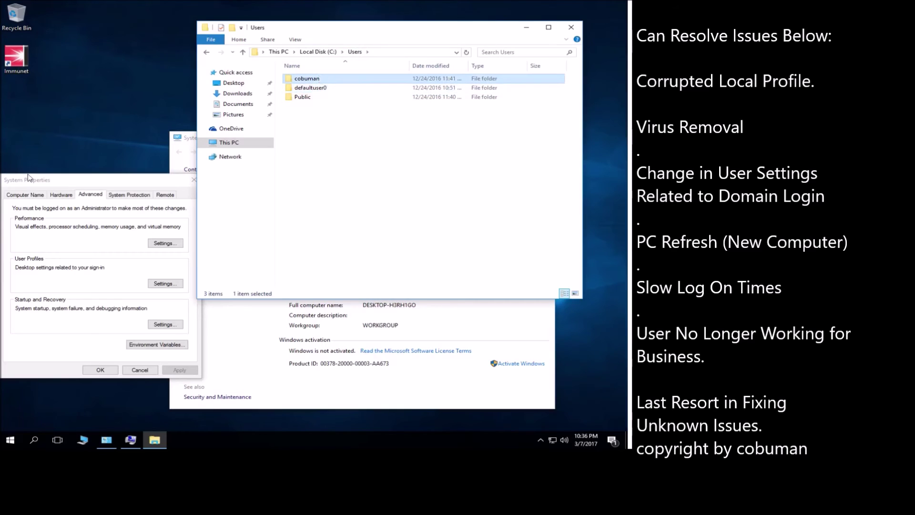
left_click(114, 261)
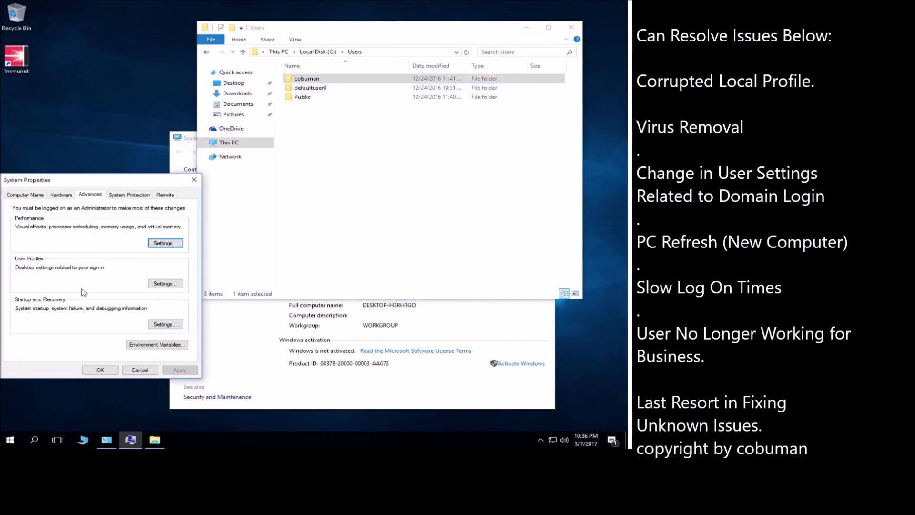
- Open User Profiles settings and widen the Name column to show full profile names
left_click(165, 283)
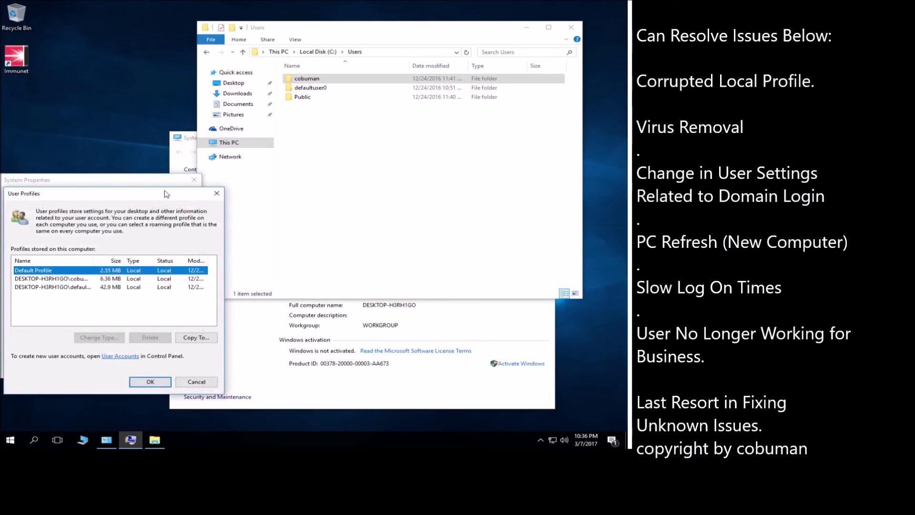
left_click_drag(165, 194, 285, 87)
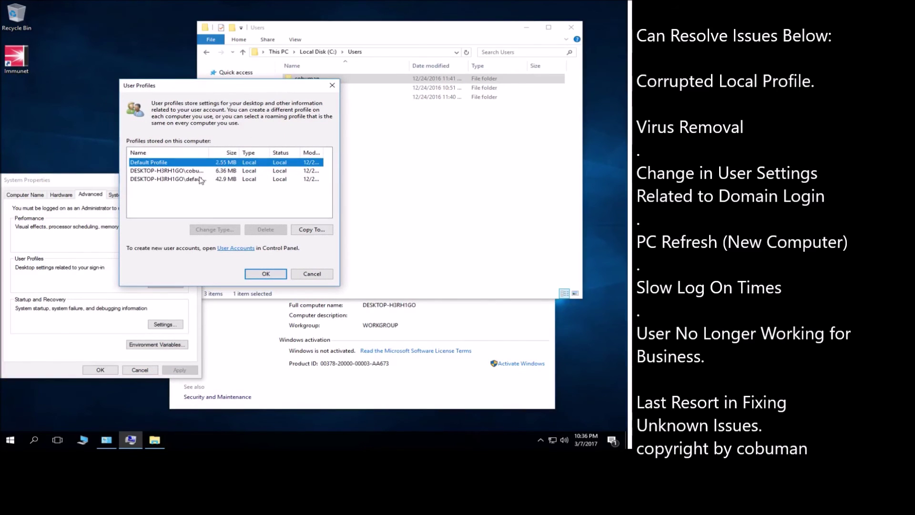
double_click(208, 157)
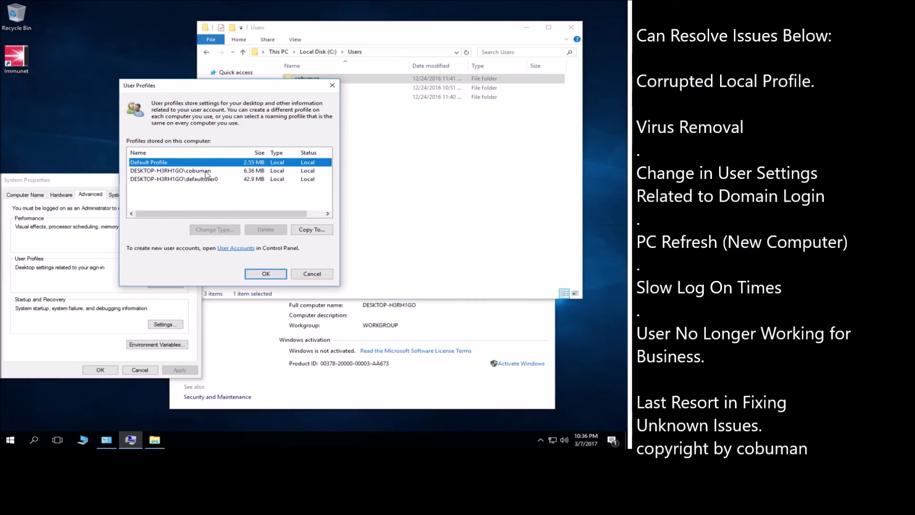
left_click(206, 171)
- Compare the defaultuser0 and main user's profiles, leaving the main user's profile selected
left_click_drag(266, 95, 195, 125)
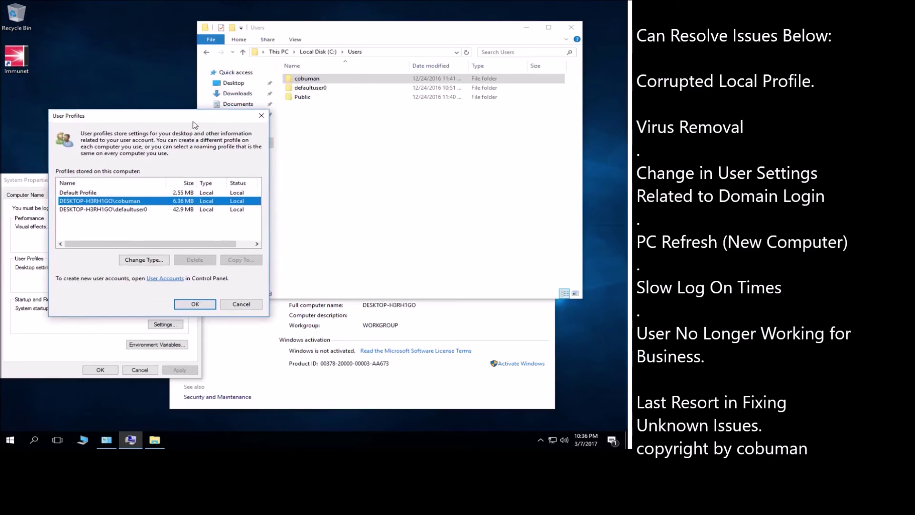
left_click(137, 208)
left_click(137, 203)
left_click(139, 212)
left_click(140, 201)
left_click(343, 78)
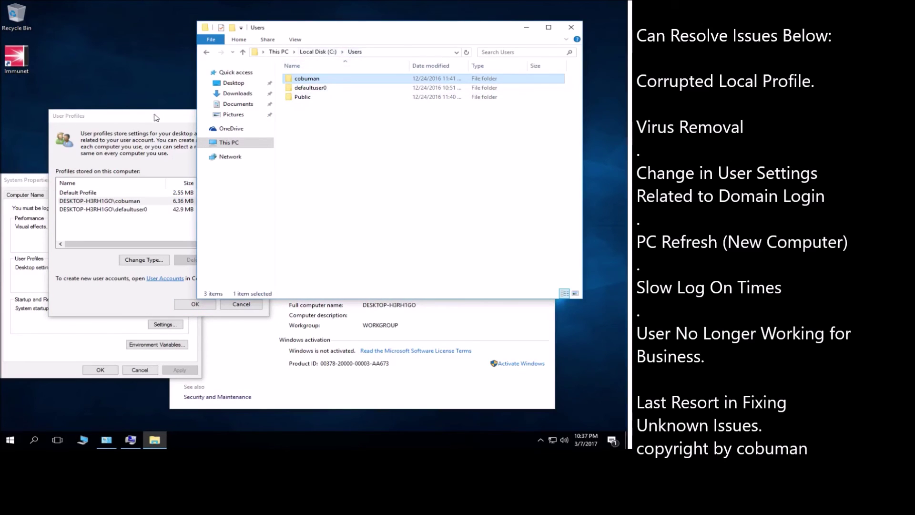
- Move the User Profiles dialog aside and open the main user's folder in Explorer
left_click_drag(156, 117, 134, 119)
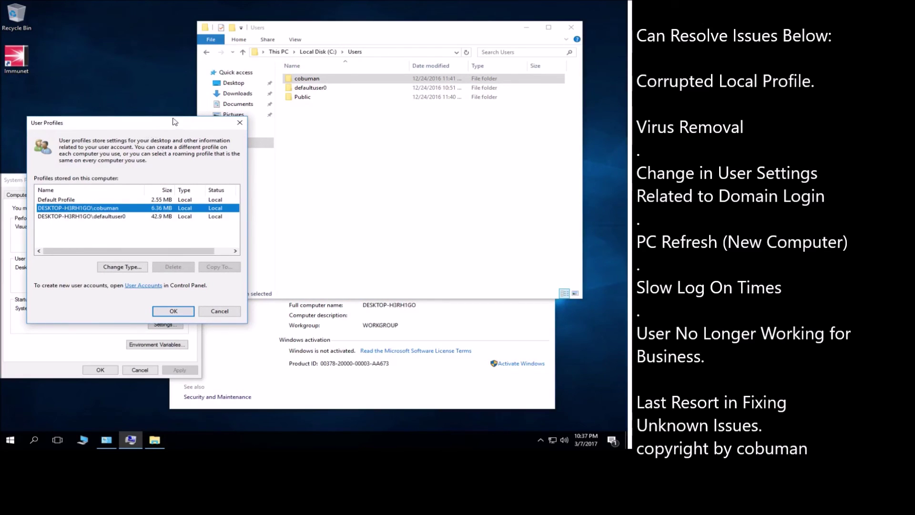
left_click_drag(174, 122, 156, 67)
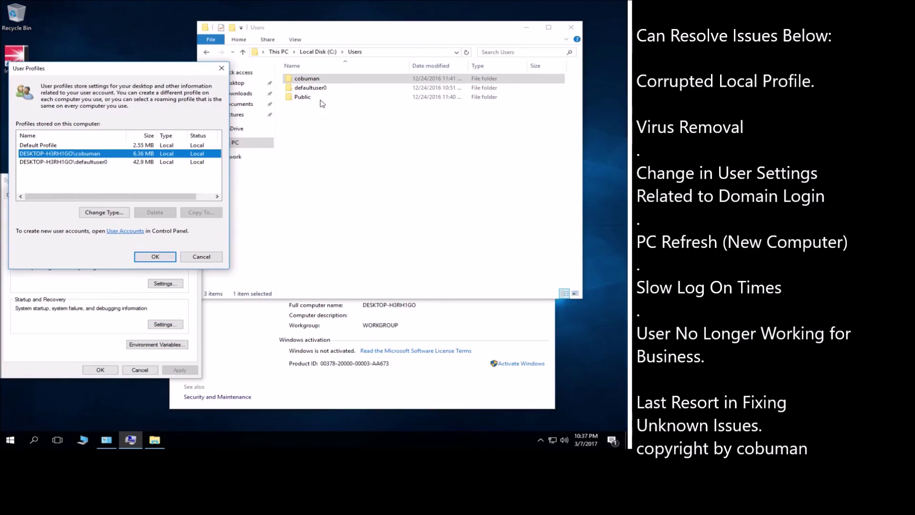
double_click(305, 80)
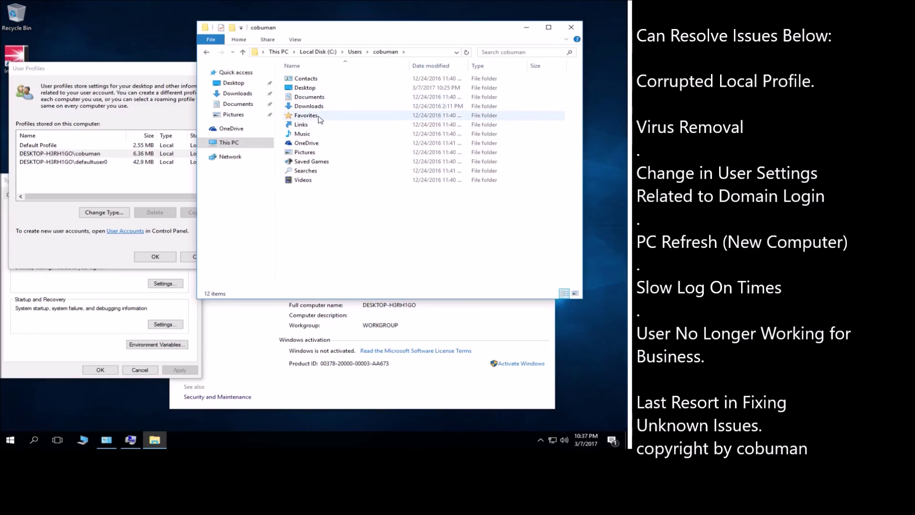
left_click(105, 76)
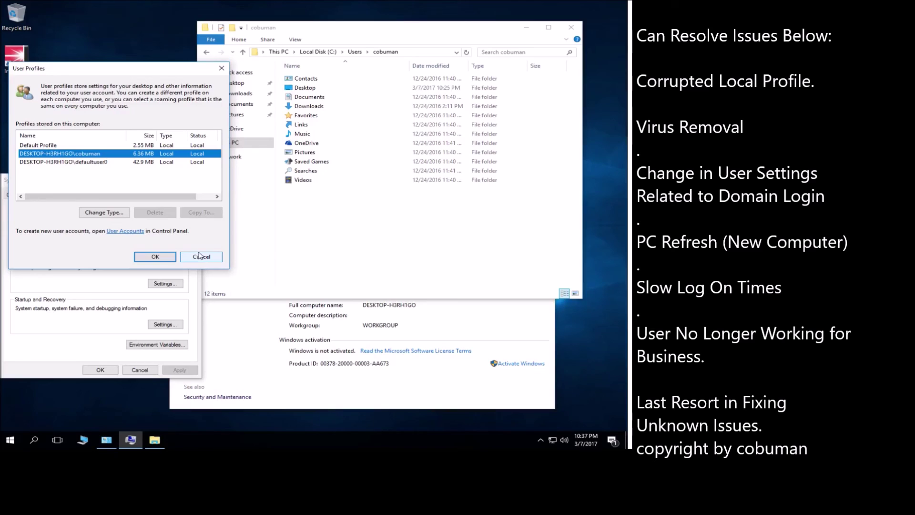
- Cancel the User Profiles dialog and center System Properties on screen
left_click(203, 257)
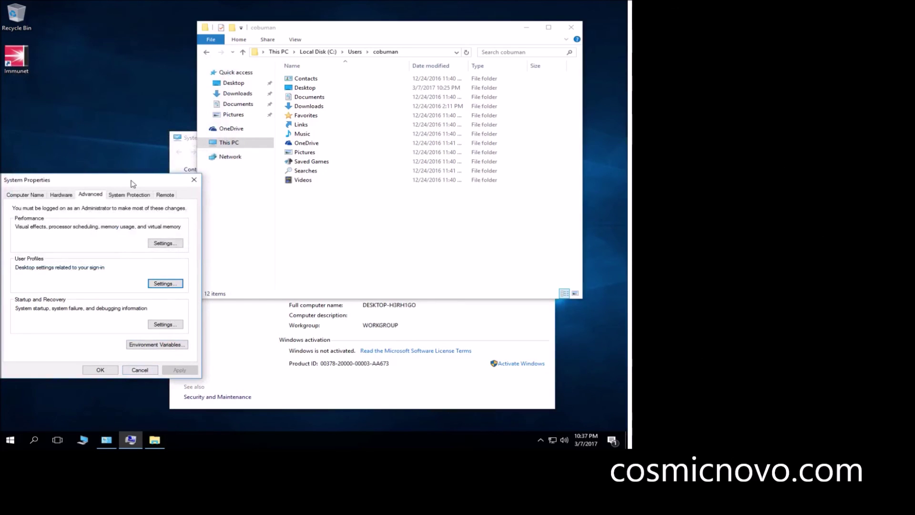
left_click_drag(131, 181, 246, 110)
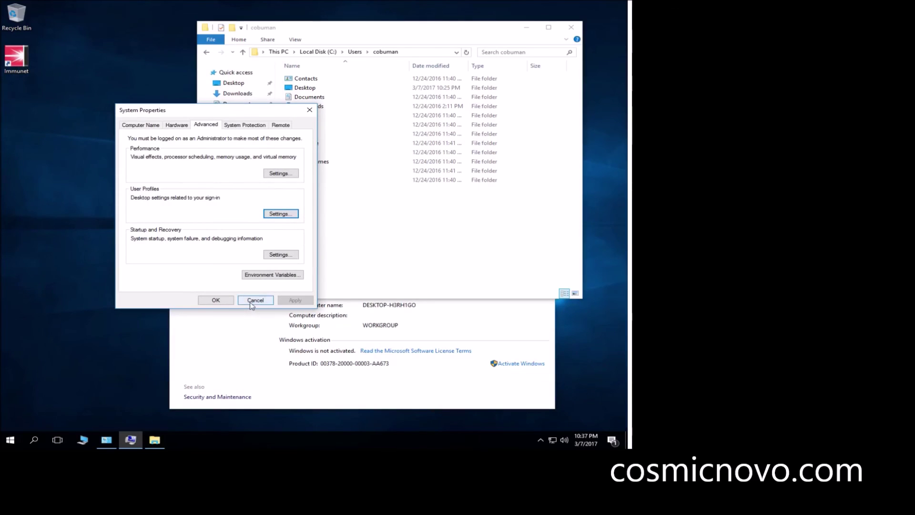